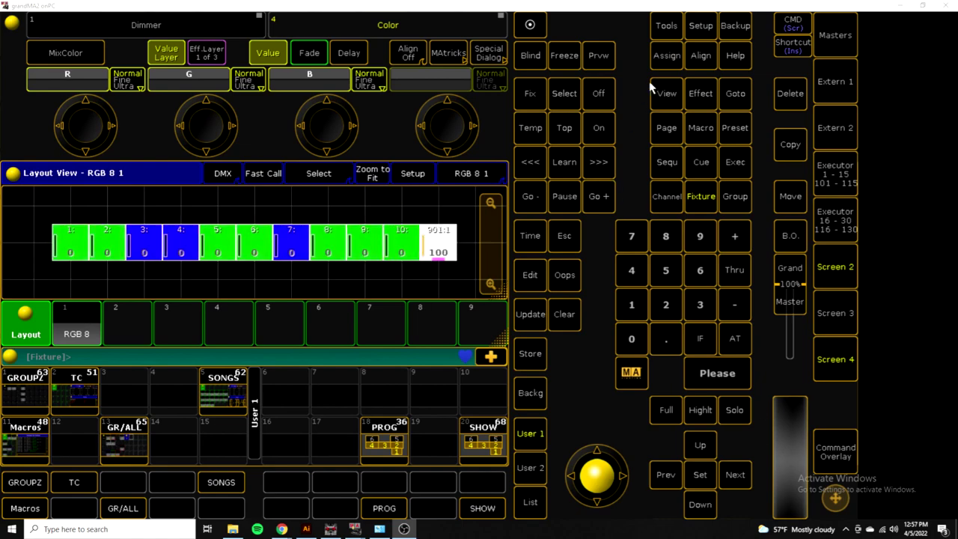
# - Review the patch of the ten RGB LED fixtures and RESOLUME dimmer 901, then close the patch editor
pyautogui.click(700, 26)
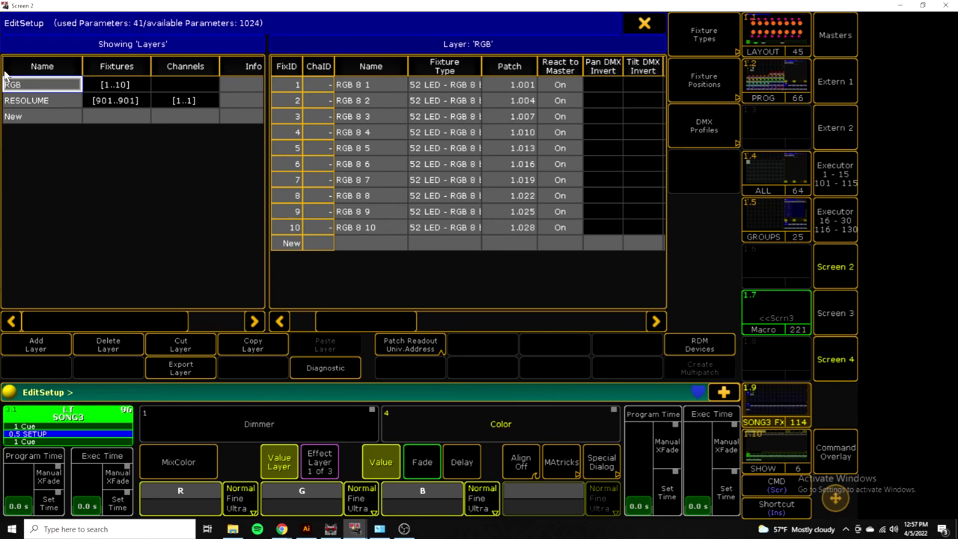
pyautogui.click(35, 100)
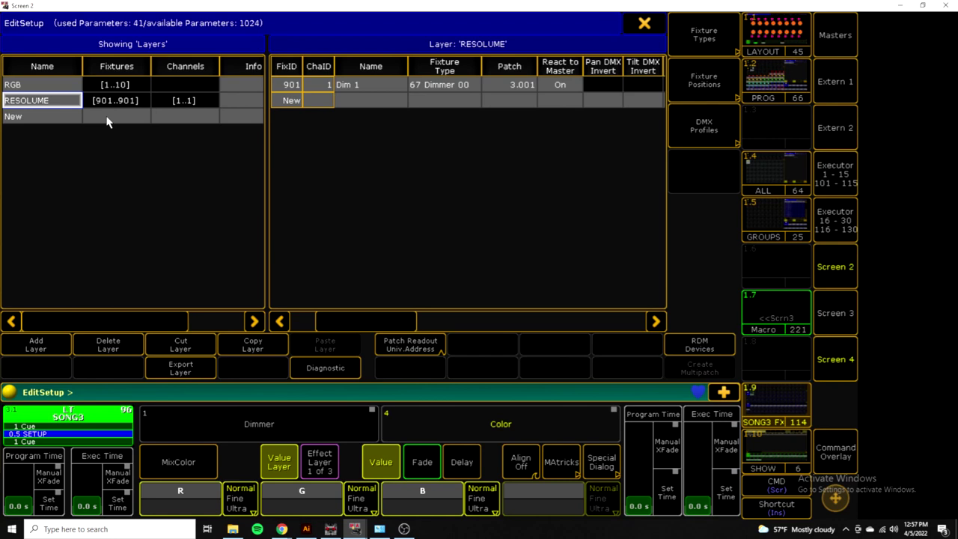
pyautogui.click(644, 24)
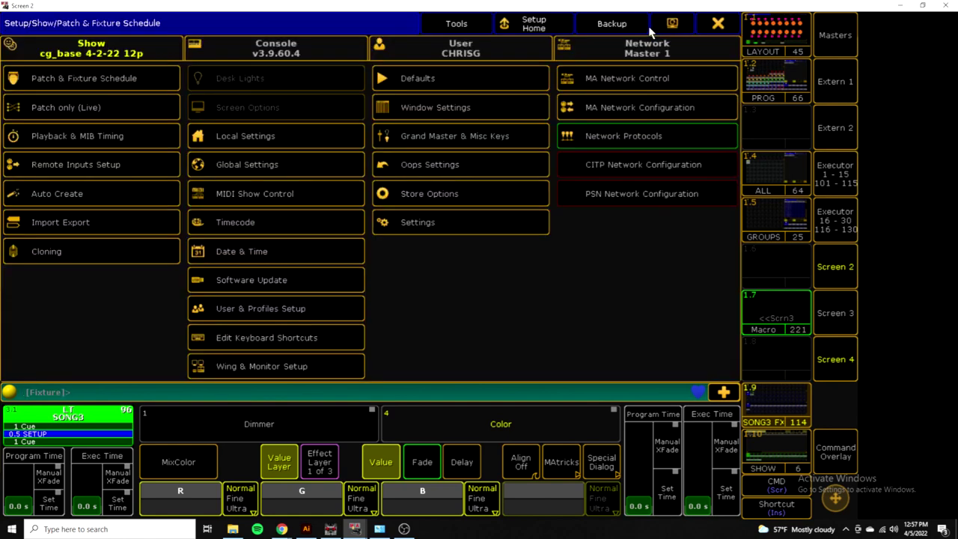
# - Check the MA Network Configuration, then bring up the Network Protocols Art-Net page
pyautogui.click(648, 112)
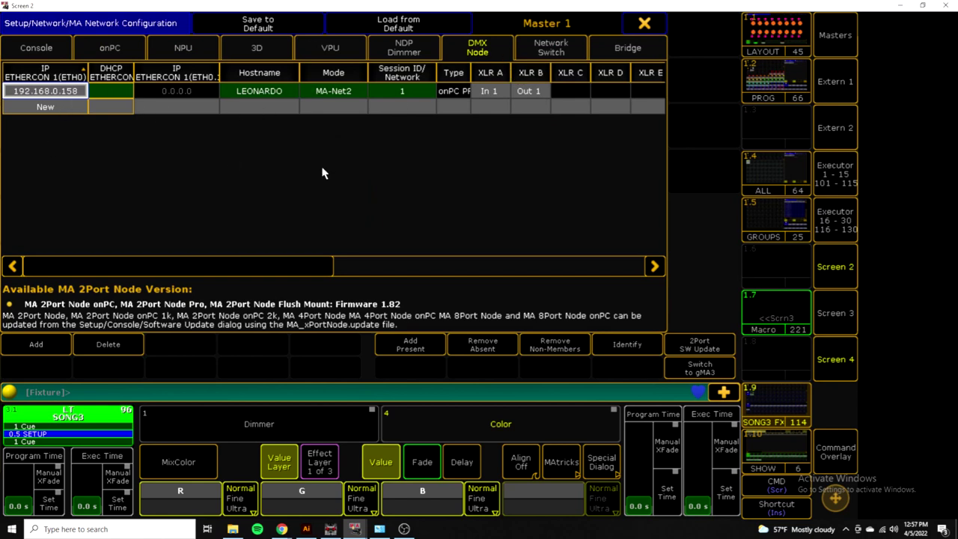
pyautogui.click(643, 25)
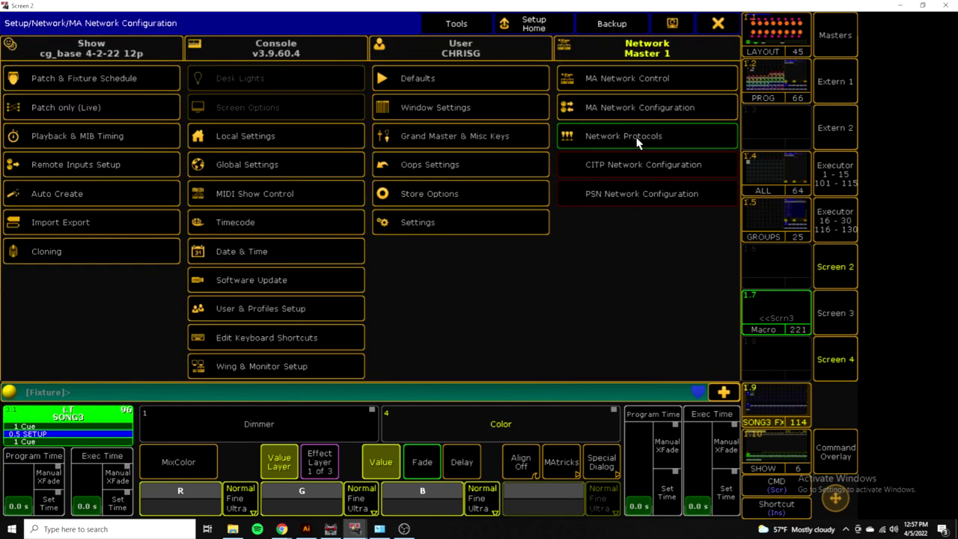
pyautogui.click(612, 137)
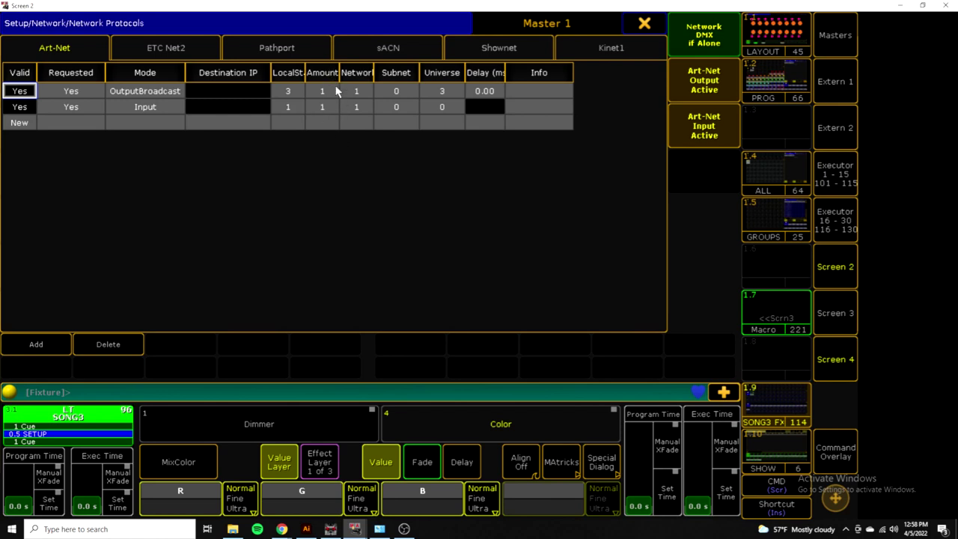
# - Leave grandMA2 setup after confirming Art-Net output on universe 3 and input on universe 0
pyautogui.hotkey('alt', 'Tab')
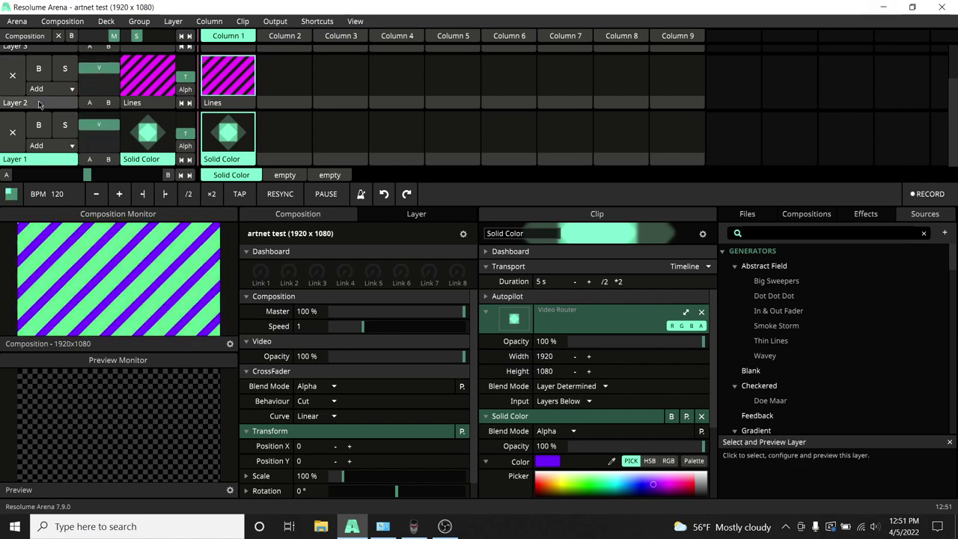
# - Open Resolume Arena's Arena menu to reach Preferences and Fixture Editor
pyautogui.click(16, 21)
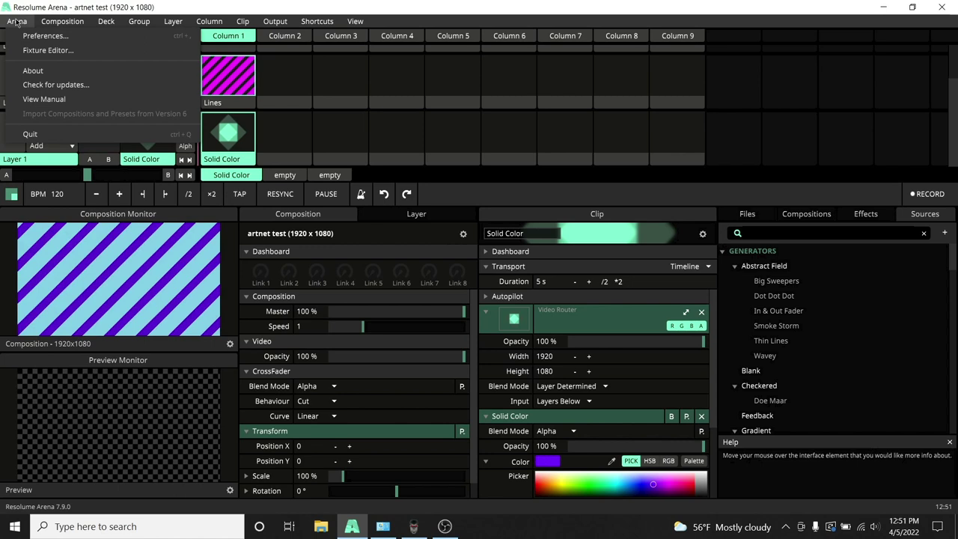
# - Review the DMX preferences with Lumiverse 2 input on universe 3, then close Preferences
pyautogui.click(24, 36)
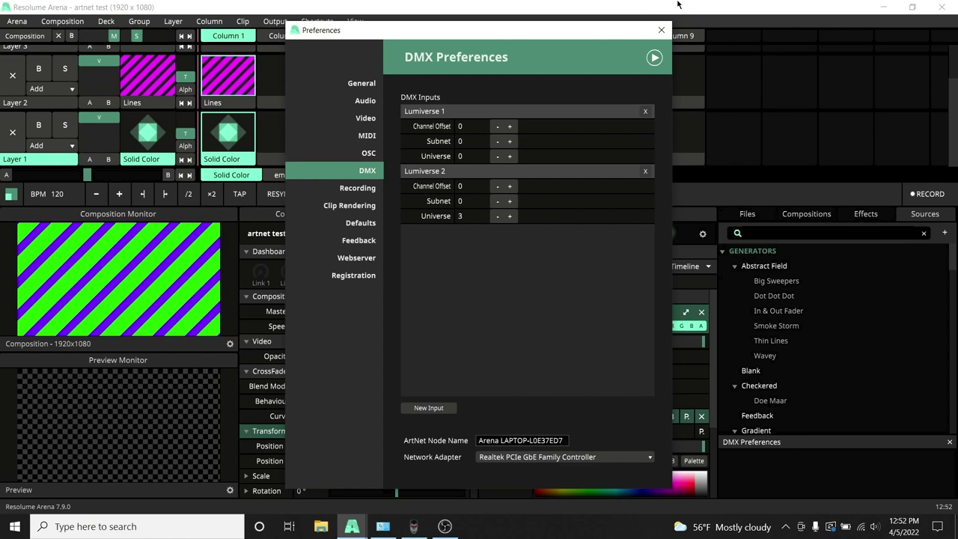
pyautogui.click(661, 30)
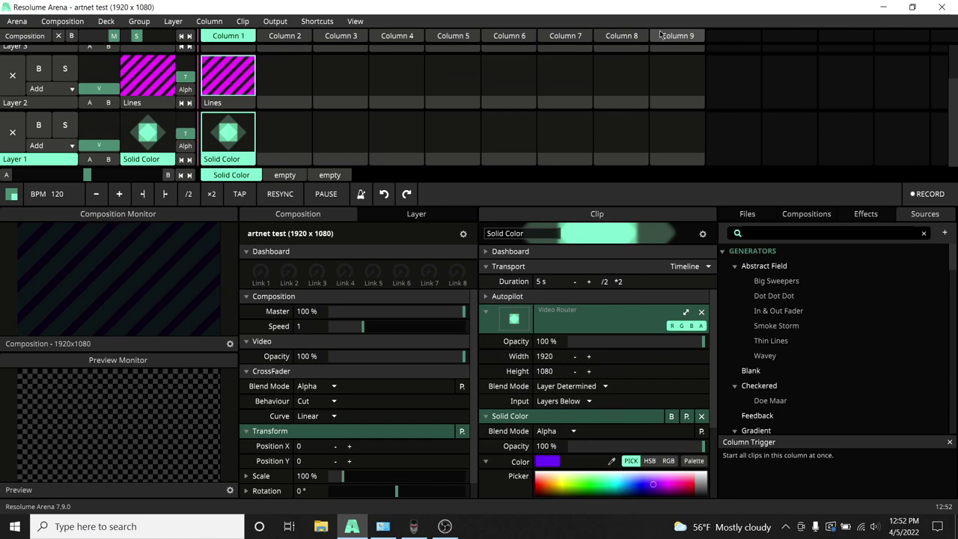
# - Map Layer 1 video opacity to Lumiverse 2 DMX channel 1 using Edit DMX shortcuts
pyautogui.click(317, 21)
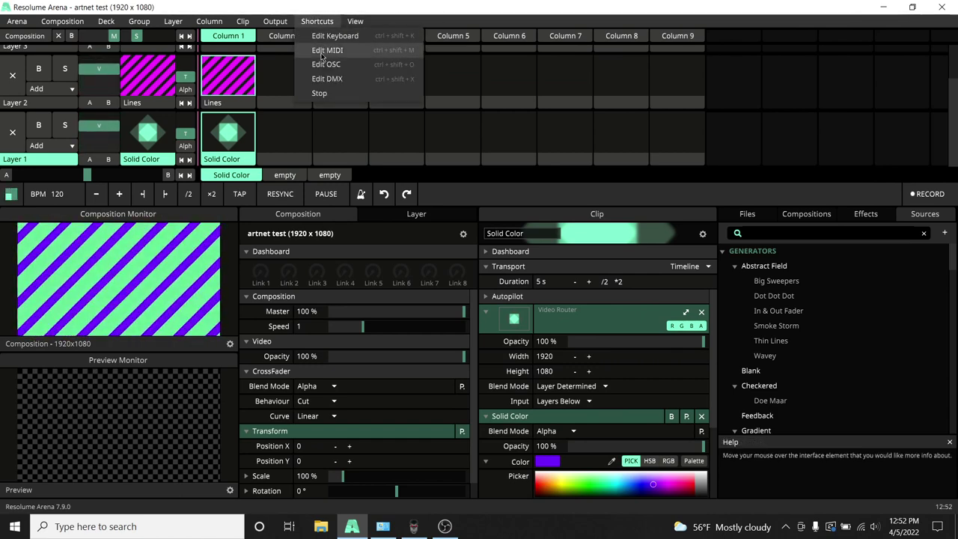
pyautogui.click(327, 78)
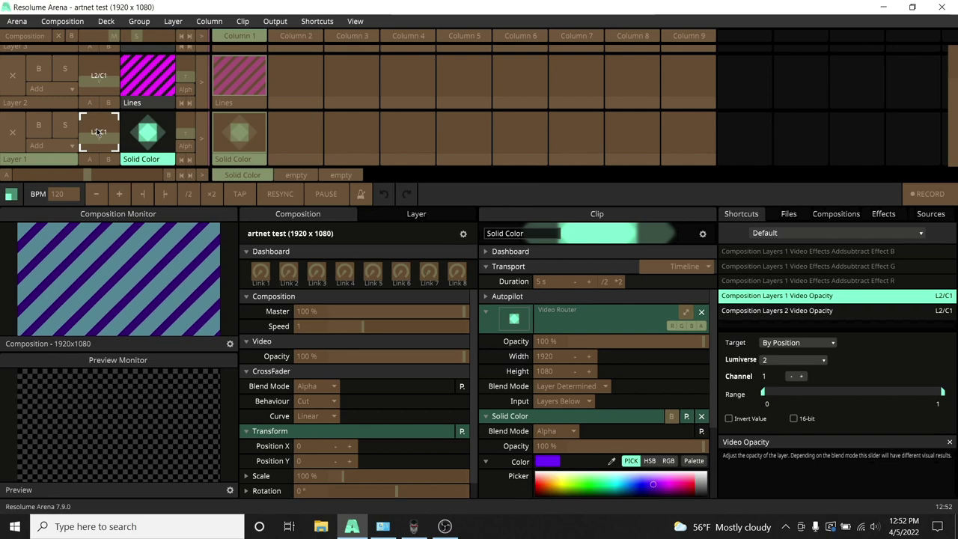
pyautogui.press('Escape')
pyautogui.click(274, 21)
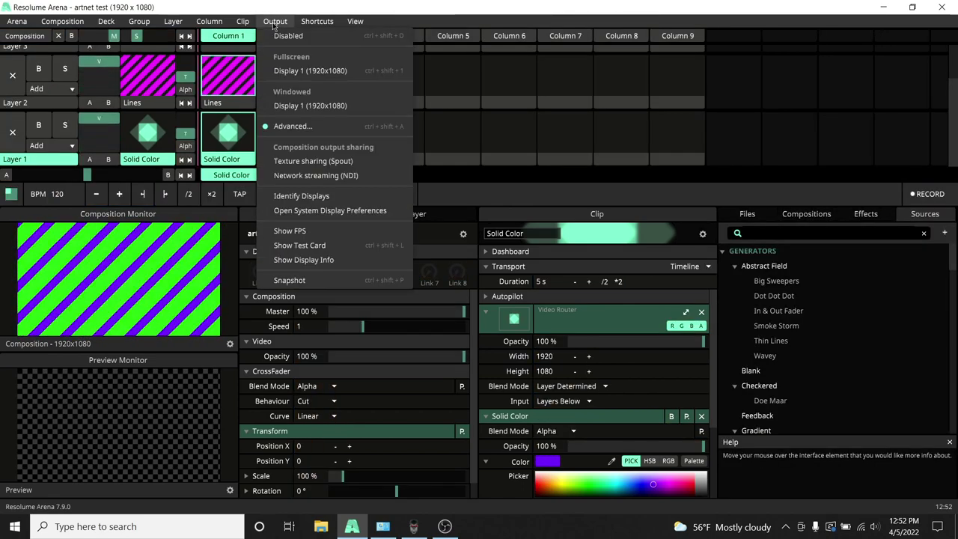
# - In Advanced Output, inspect the 1 - 3 LED RGB slice and its fixture definition
pyautogui.click(297, 131)
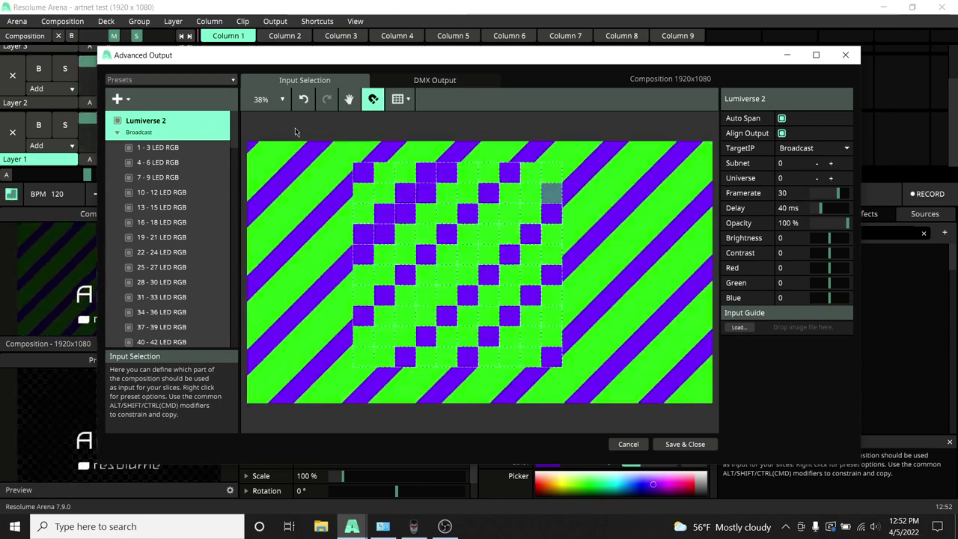
pyautogui.click(154, 148)
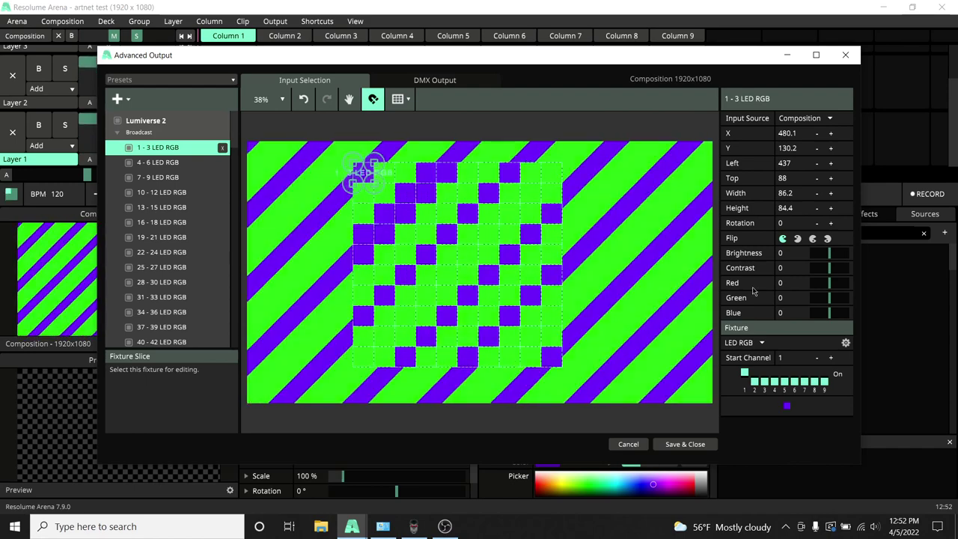
pyautogui.click(845, 343)
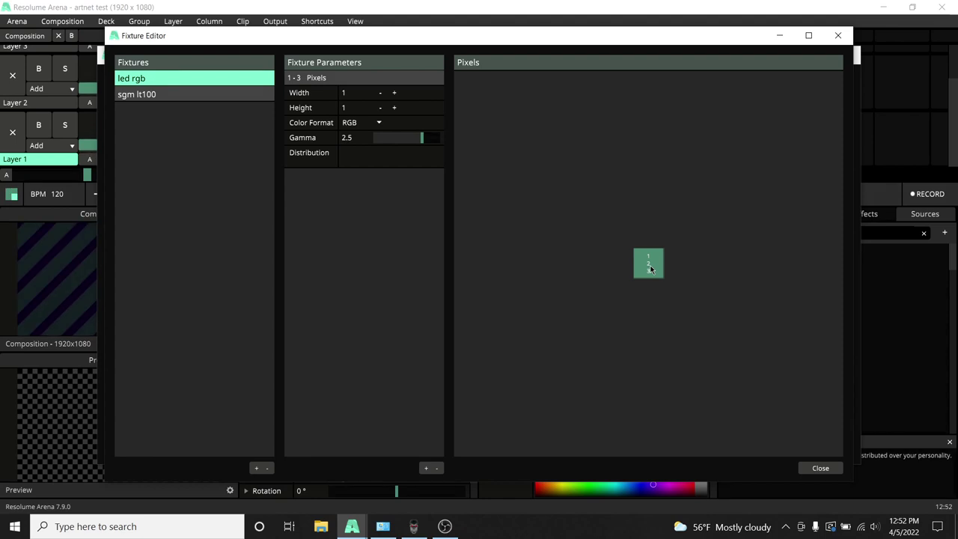
pyautogui.click(820, 468)
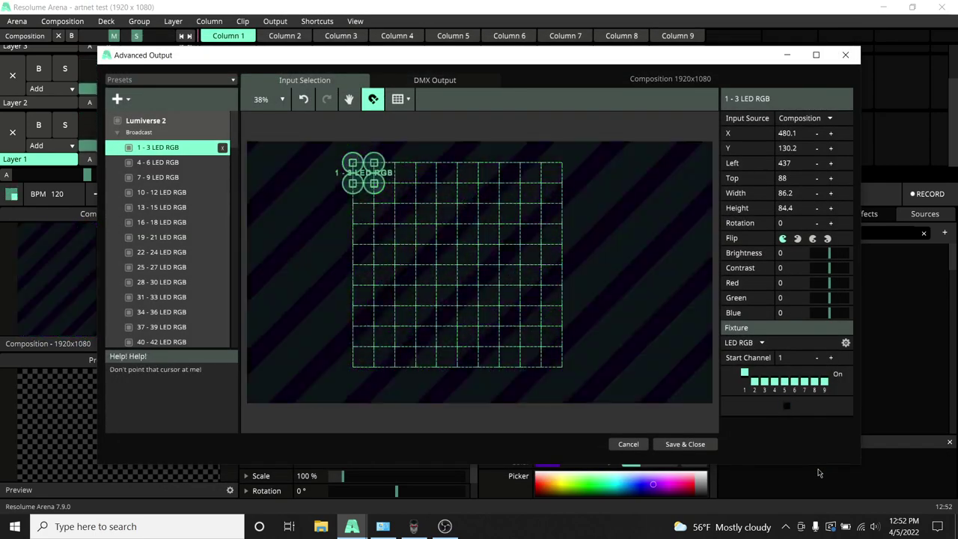
# - Show the Lumiverse 2 output settings for the 10×10 LED RGB grid
pyautogui.scroll(-5, 149, 248)
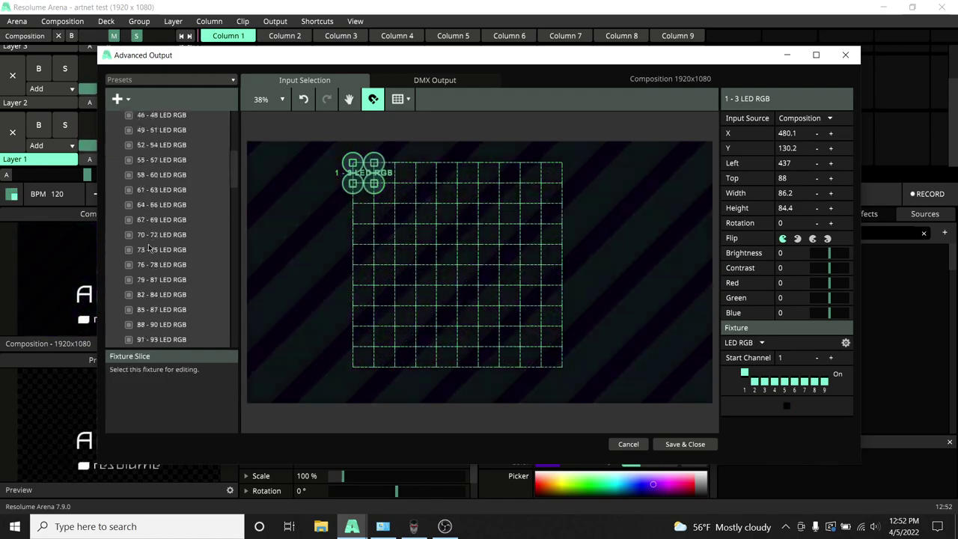
pyautogui.scroll(-20, 149, 248)
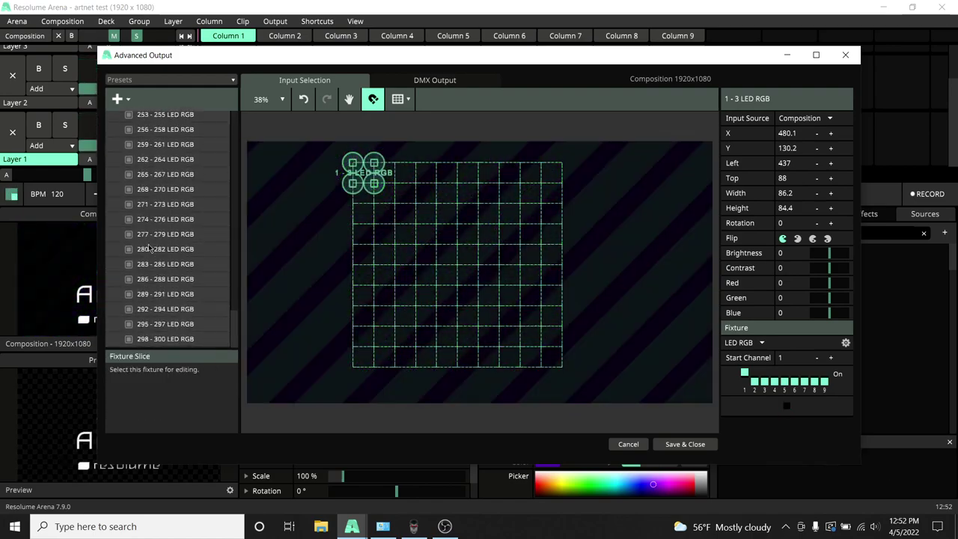
pyautogui.scroll(10, 149, 248)
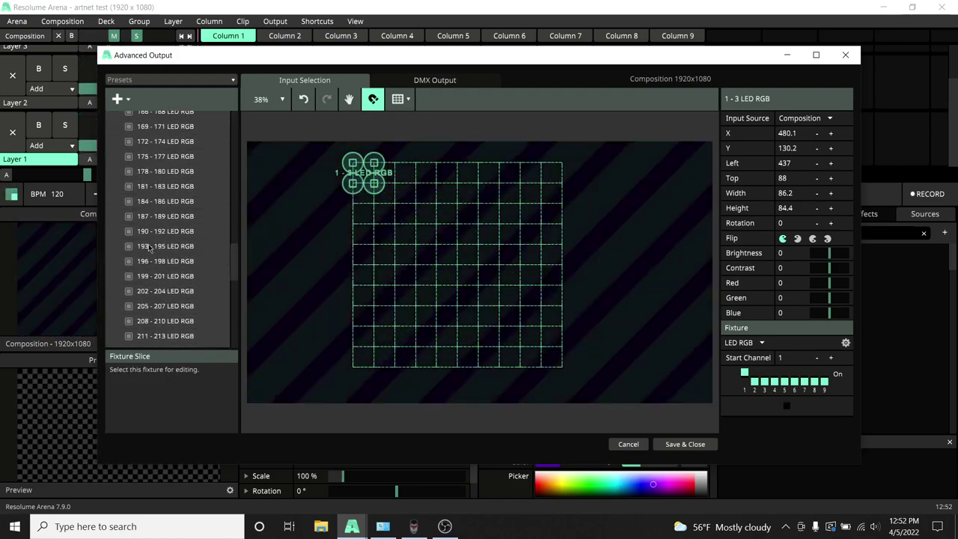
pyautogui.scroll(19, 149, 247)
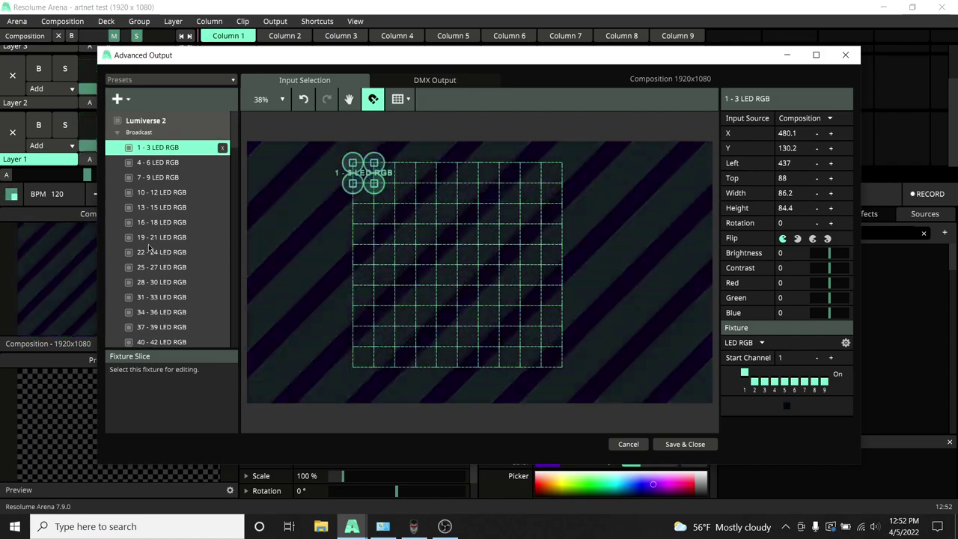
pyautogui.click(152, 123)
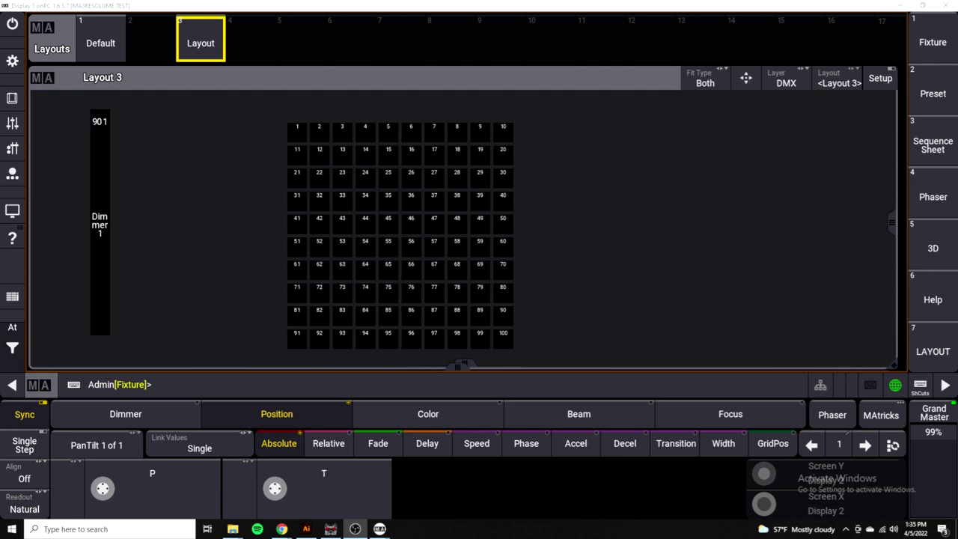
# - Open the grandMA3 Patch listing 3 LED - RGB fixtures patched from 1.001
pyautogui.click(11, 60)
pyautogui.click(338, 217)
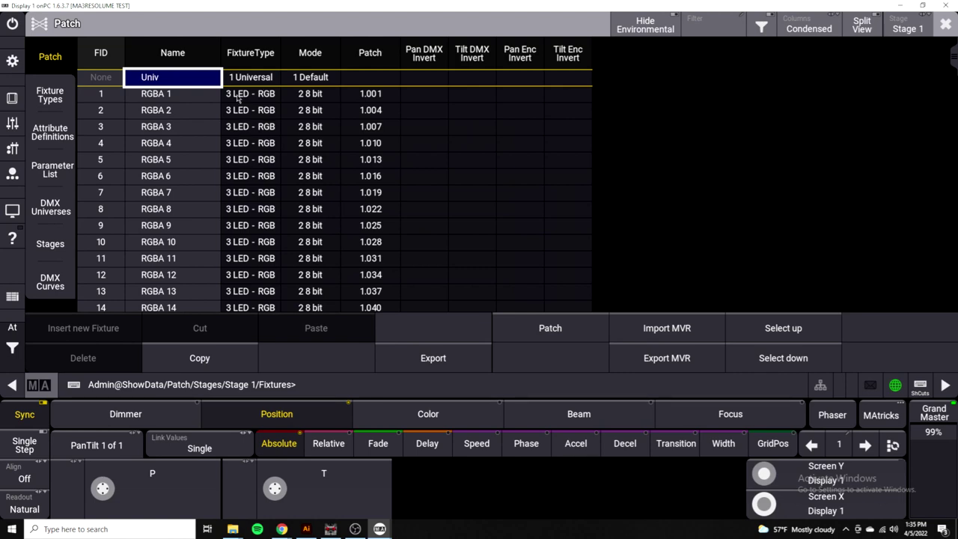
# - Step through the patch down to RGBA 100 and Dimmer 1 at 3.001, then close it
pyautogui.click(352, 142)
pyautogui.press('Down')
pyautogui.press('Down')
pyautogui.press('Down')
pyautogui.press('Down')
pyautogui.press('Down')
pyautogui.press('Down')
pyautogui.press('Down')
pyautogui.press('Down')
pyautogui.press('Down')
pyautogui.press('Down')
pyautogui.press('Down')
pyautogui.press('Down')
pyautogui.press('Down')
pyautogui.press('Down')
pyautogui.press('Down')
pyautogui.press('Down')
pyautogui.press('Down')
pyautogui.press('Down')
pyautogui.press('Down')
pyautogui.press('Down')
pyautogui.press('Down')
pyautogui.press('Down')
pyautogui.press('Down')
pyautogui.press('Down')
pyautogui.press('Down')
pyautogui.press('Down')
pyautogui.press('Down')
pyautogui.press('Down')
pyautogui.press('Down')
pyautogui.press('Down')
pyautogui.press('Down')
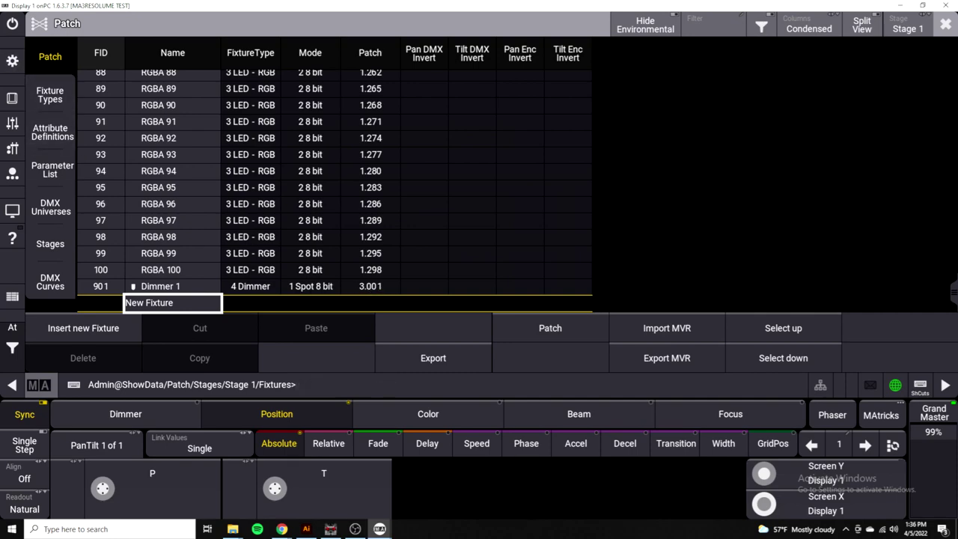
pyautogui.click(946, 23)
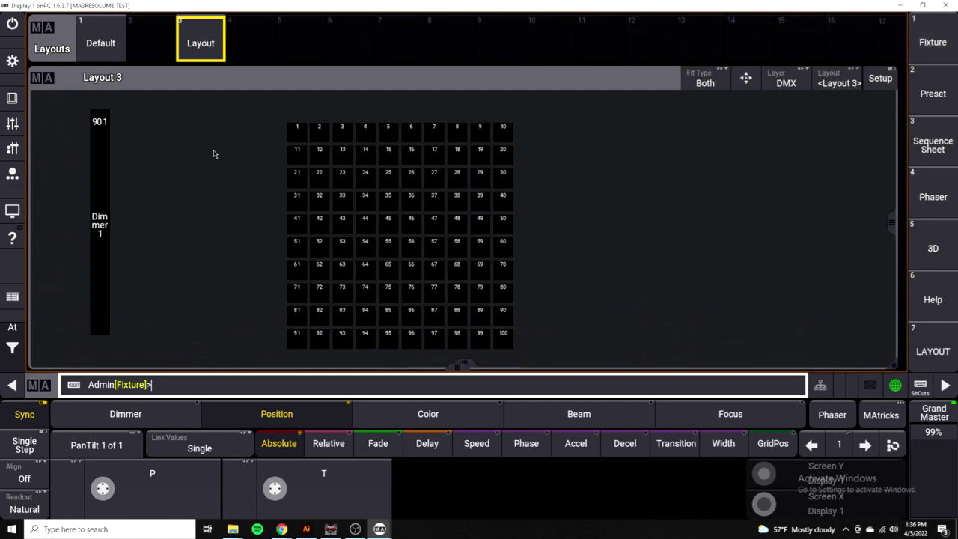
pyautogui.click(12, 60)
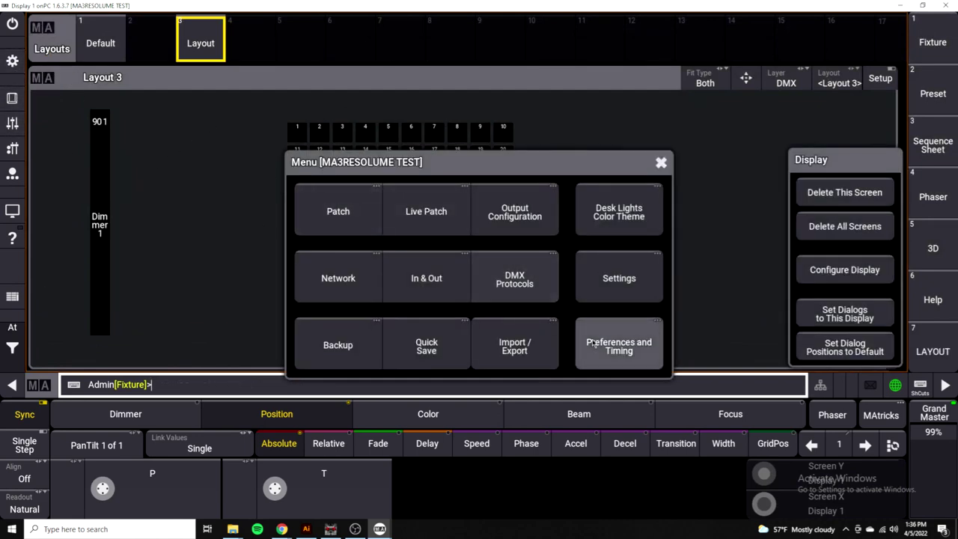
pyautogui.click(524, 282)
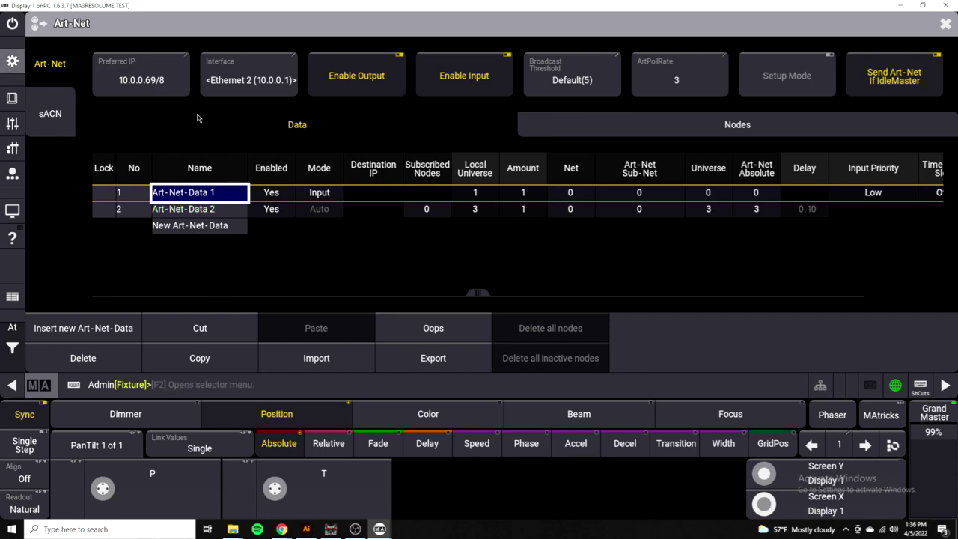
pyautogui.click(12, 63)
pyautogui.click(661, 163)
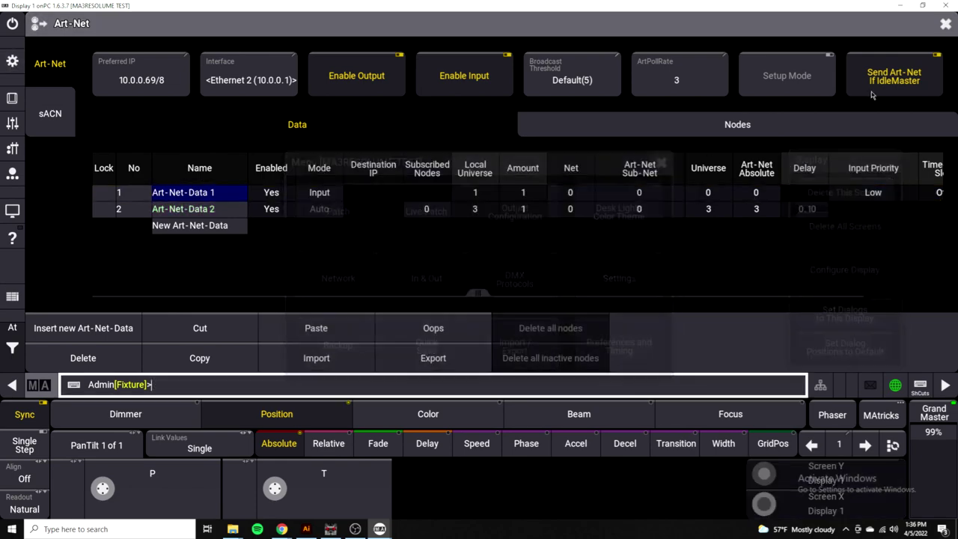
pyautogui.click(946, 23)
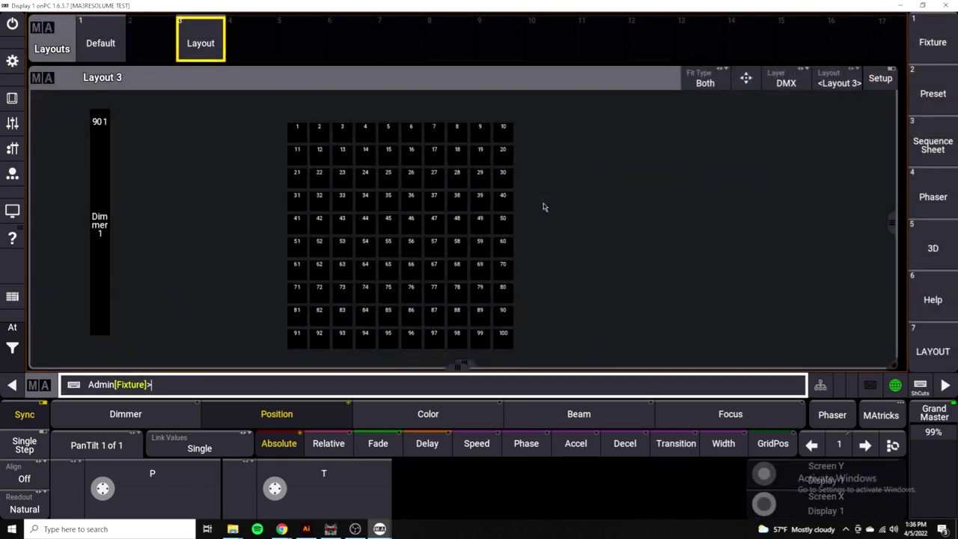